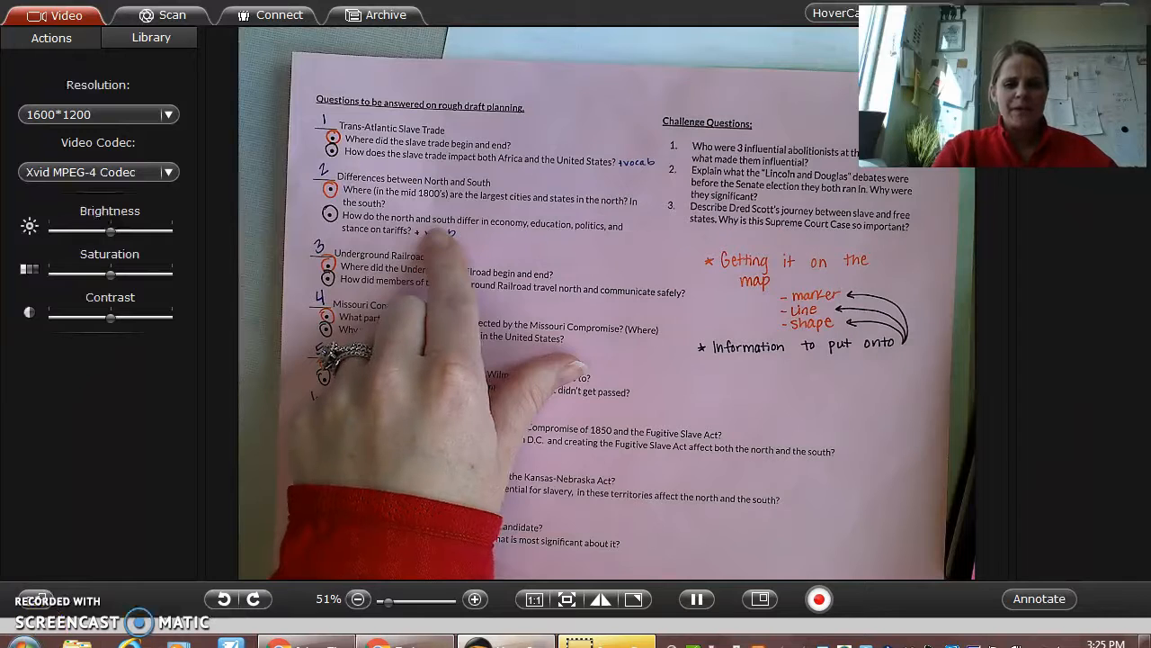
Step: Switch to Google My Maps and look through the sample map's layers, from Slave Trade to Missouri Compromise
left_click(415, 642)
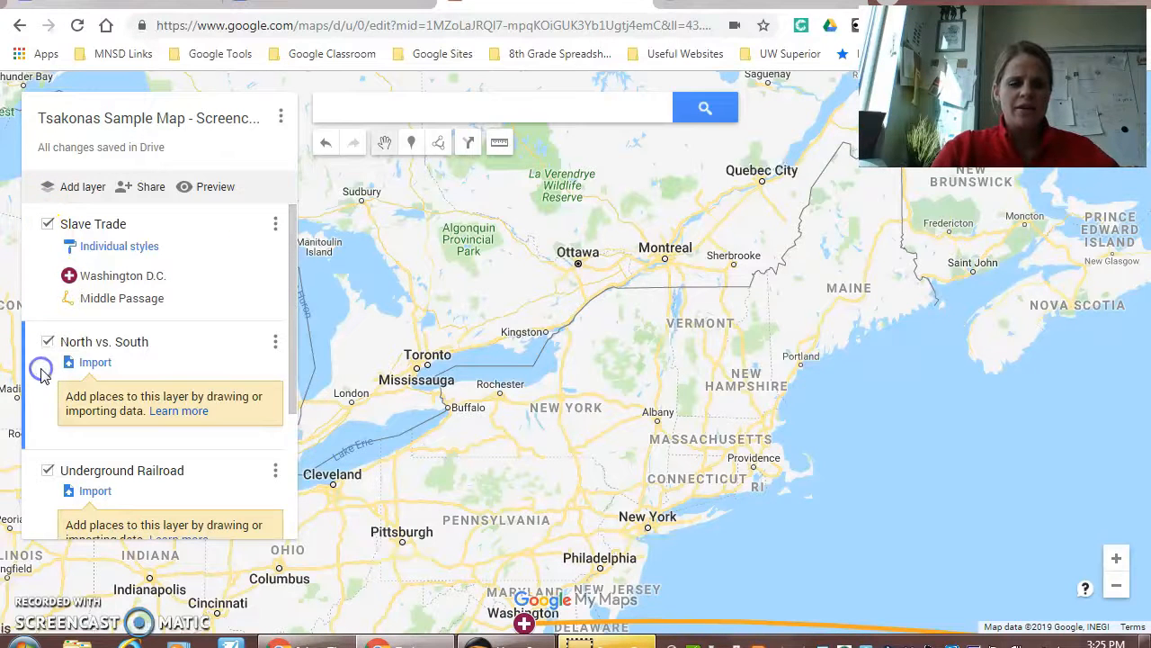
left_click(42, 494)
scroll(65, 484, "down", 2)
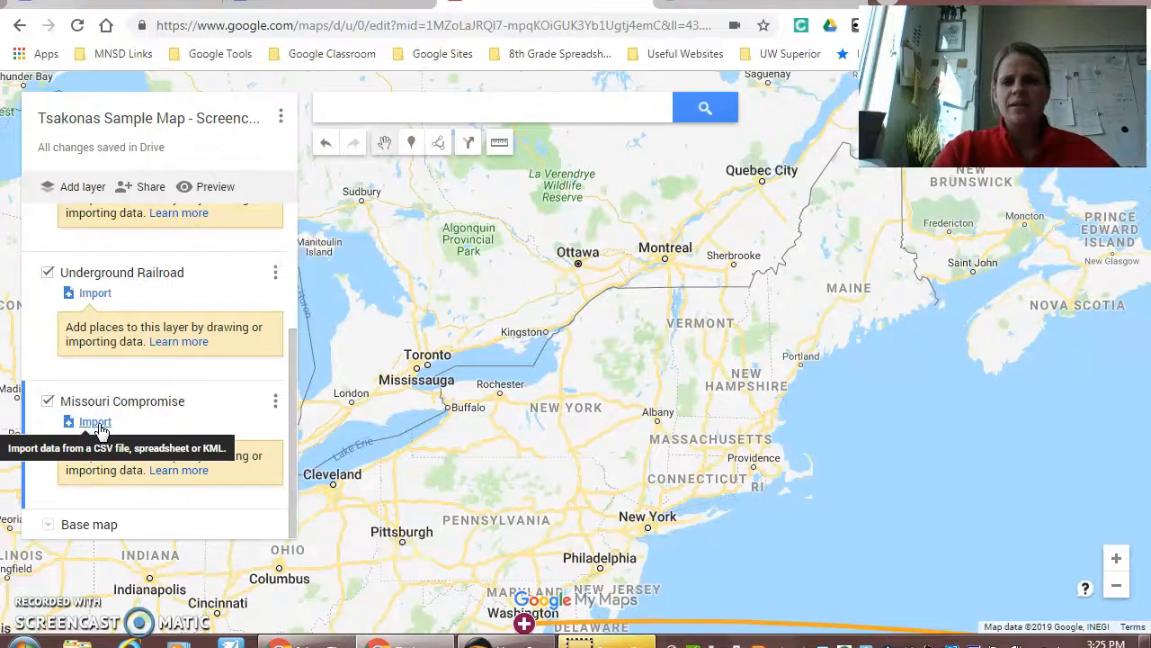
scroll(95, 393, "up", 2)
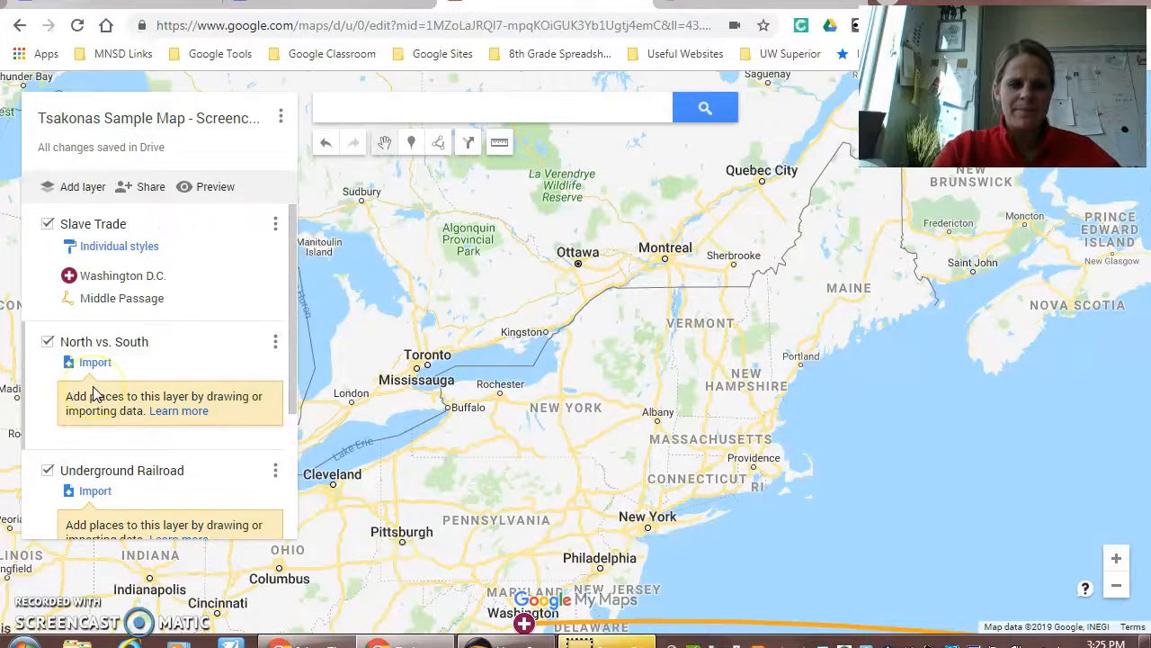
left_click(33, 278)
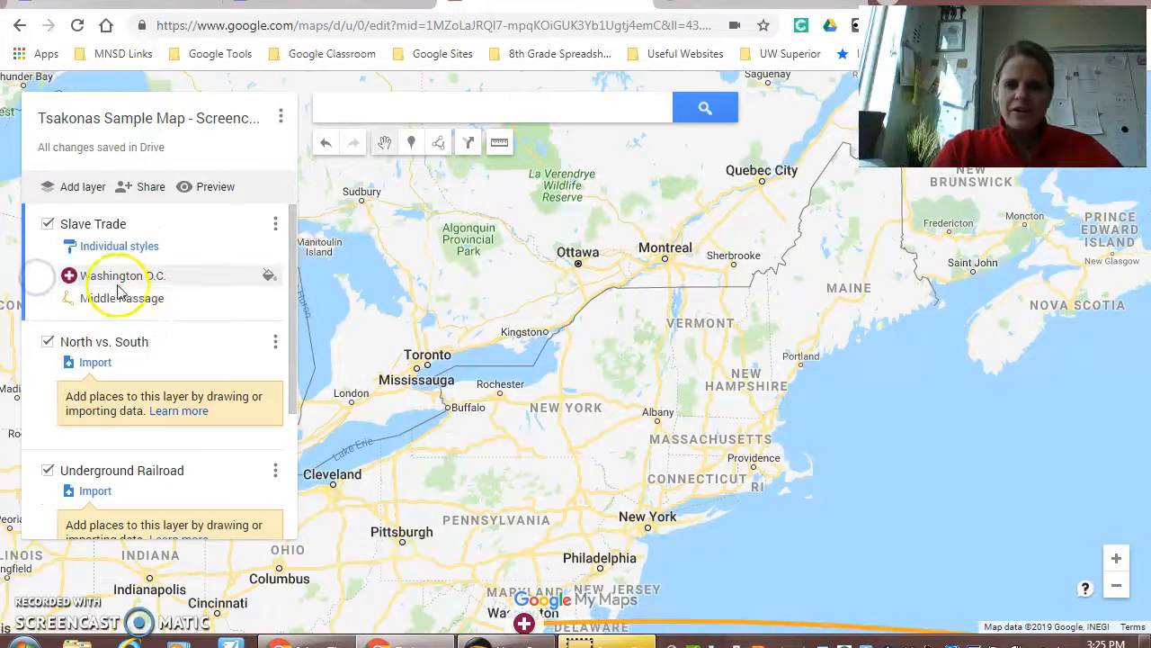
Step: Examine the Middle Passage line's description in the Slave Trade layer and save it without edits
left_click(144, 303)
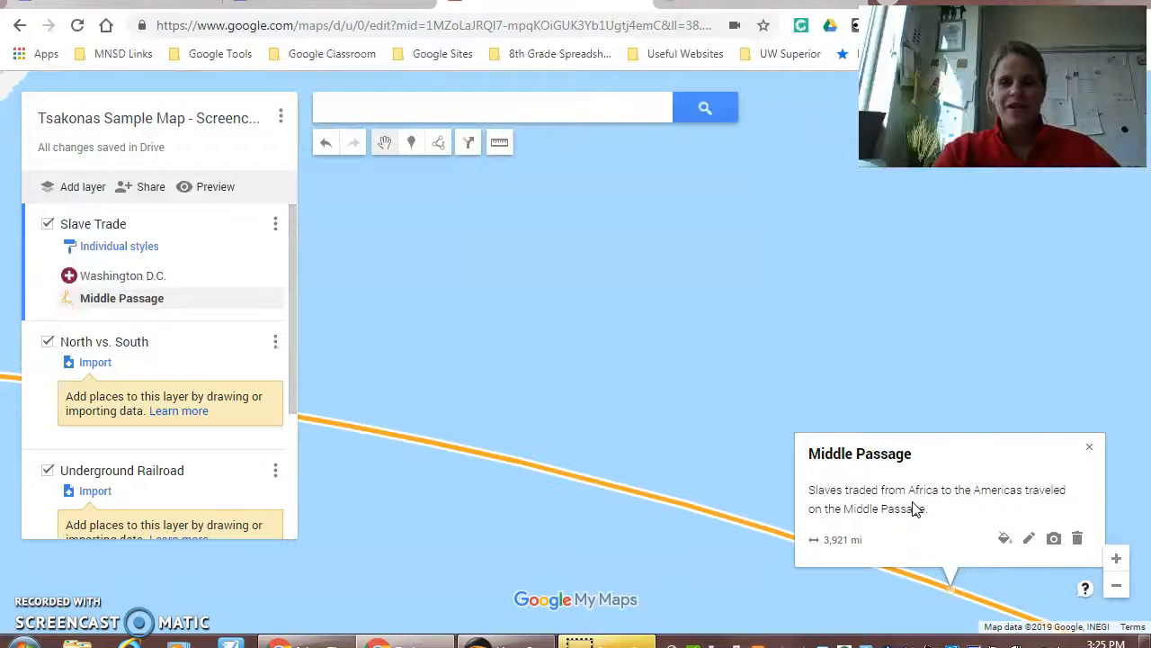
left_click(1027, 539)
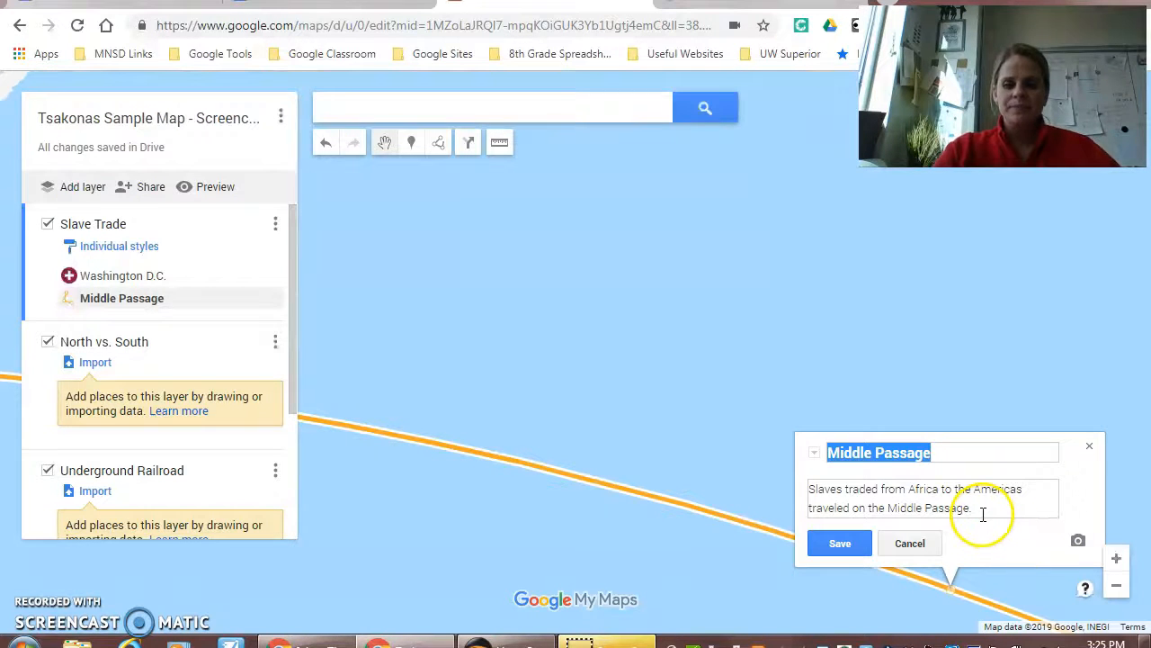
left_click(982, 511)
left_click_drag(977, 509, 815, 489)
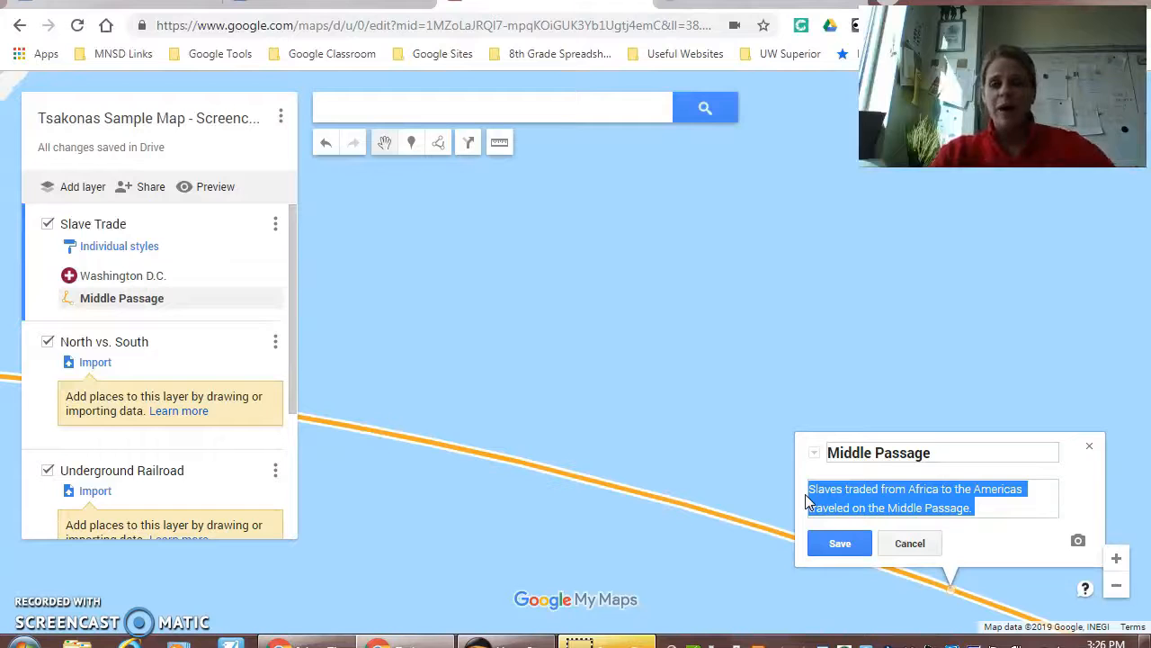
left_click(836, 540)
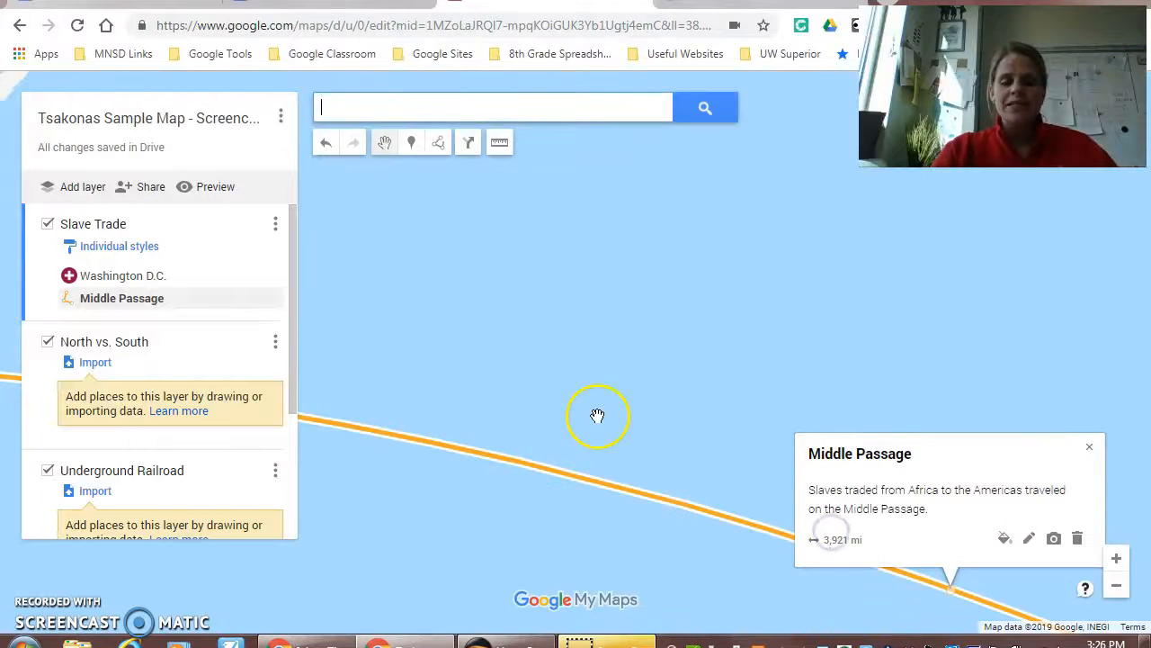
left_click(227, 358)
left_click(252, 260)
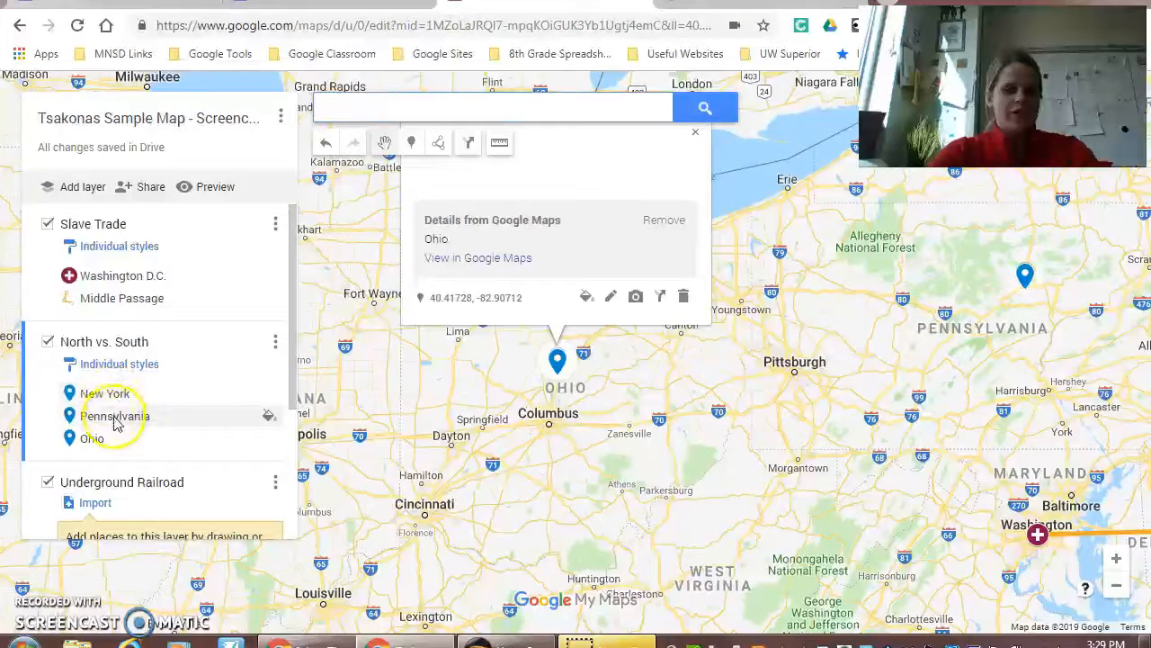
Step: Find Virginia, USA and add it as a marker to the North vs. South layer
left_click(402, 111)
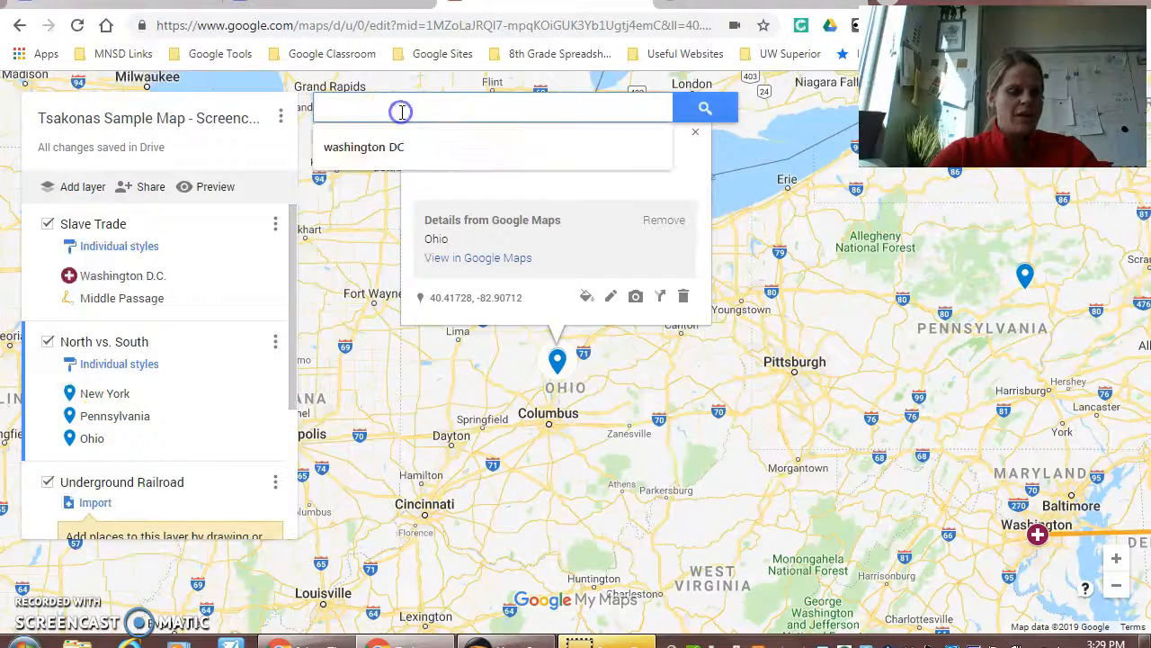
type("Virginia")
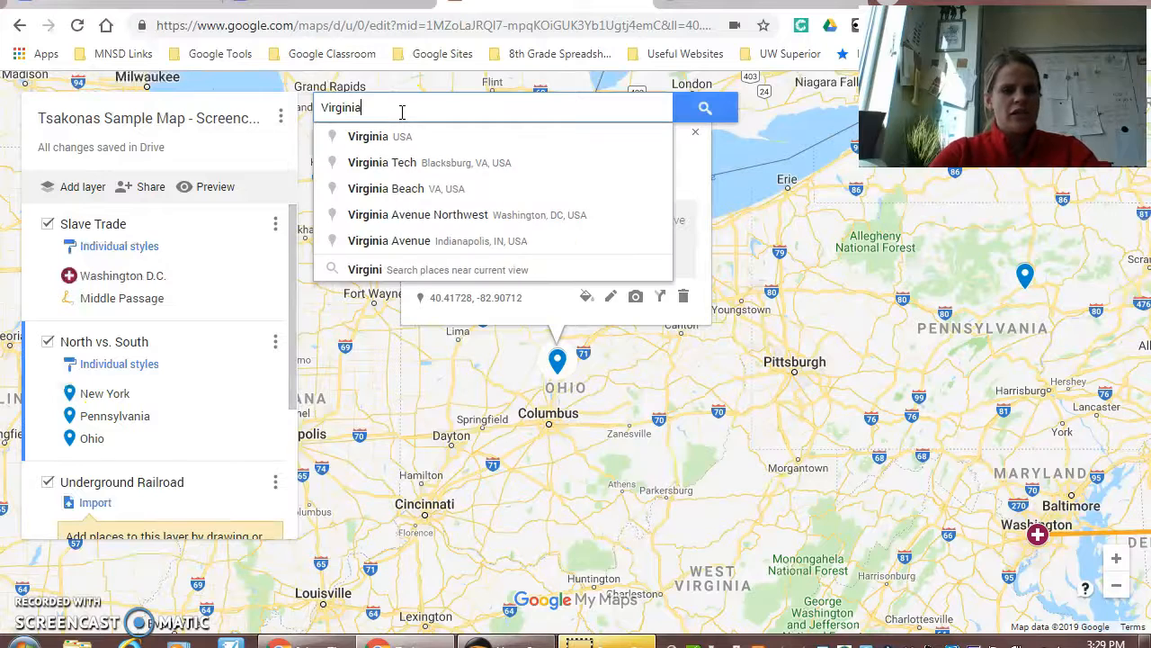
left_click(402, 121)
left_click(401, 137)
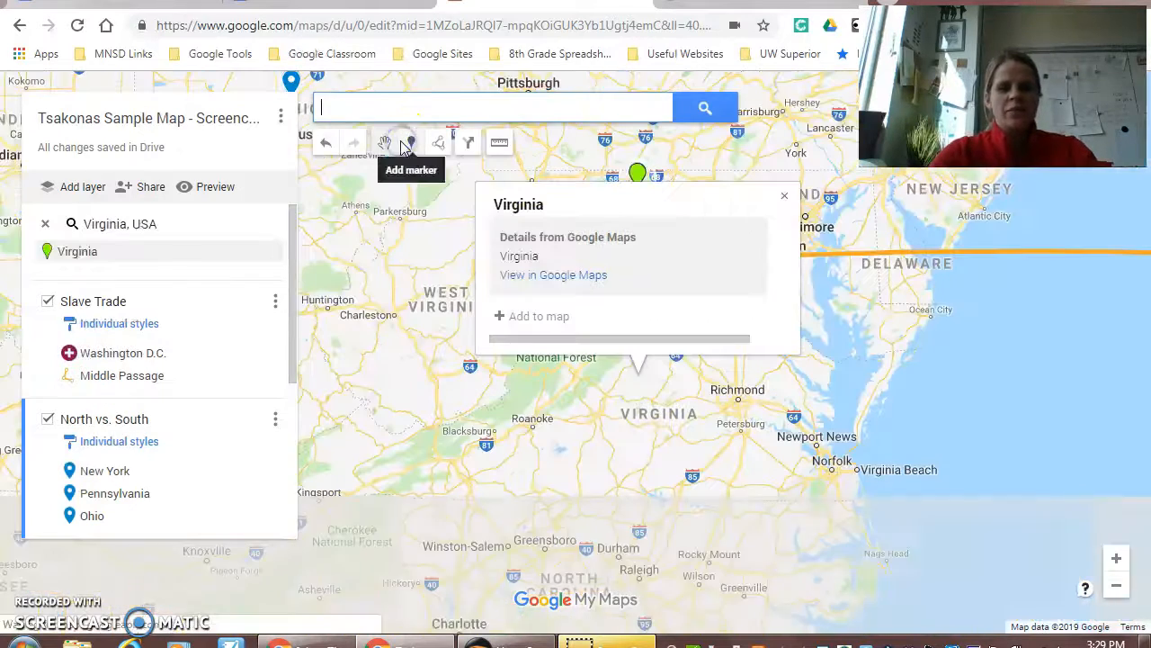
left_click(537, 315)
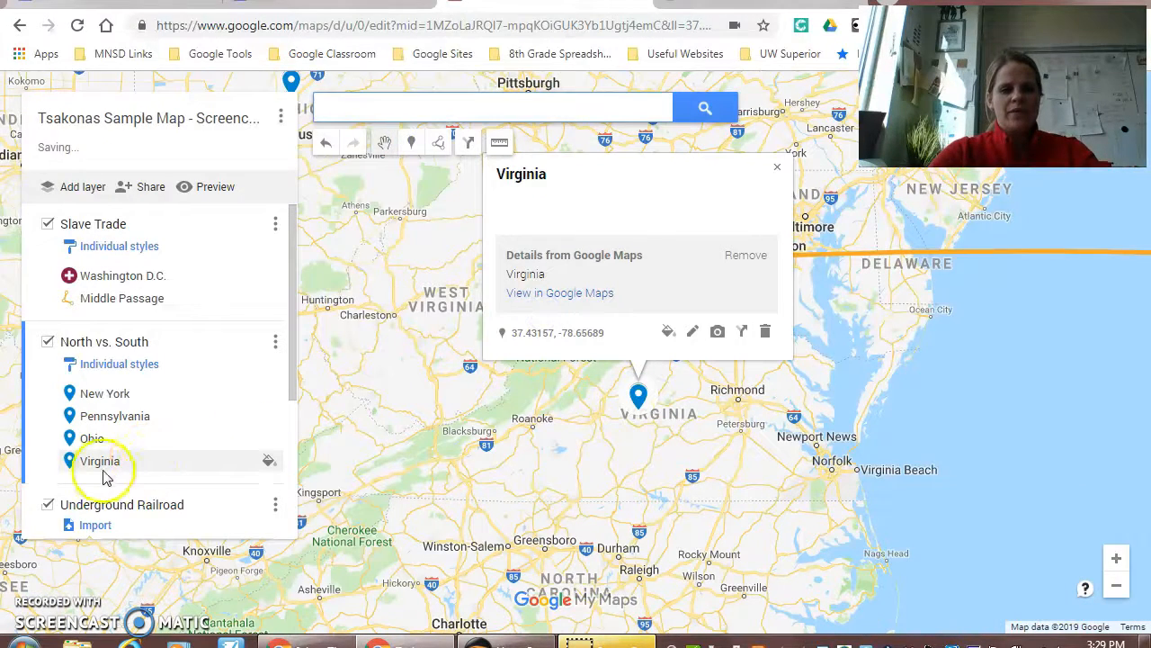
Step: Find Tennessee, USA and add it as a marker to the North vs. South layer
left_click(474, 184)
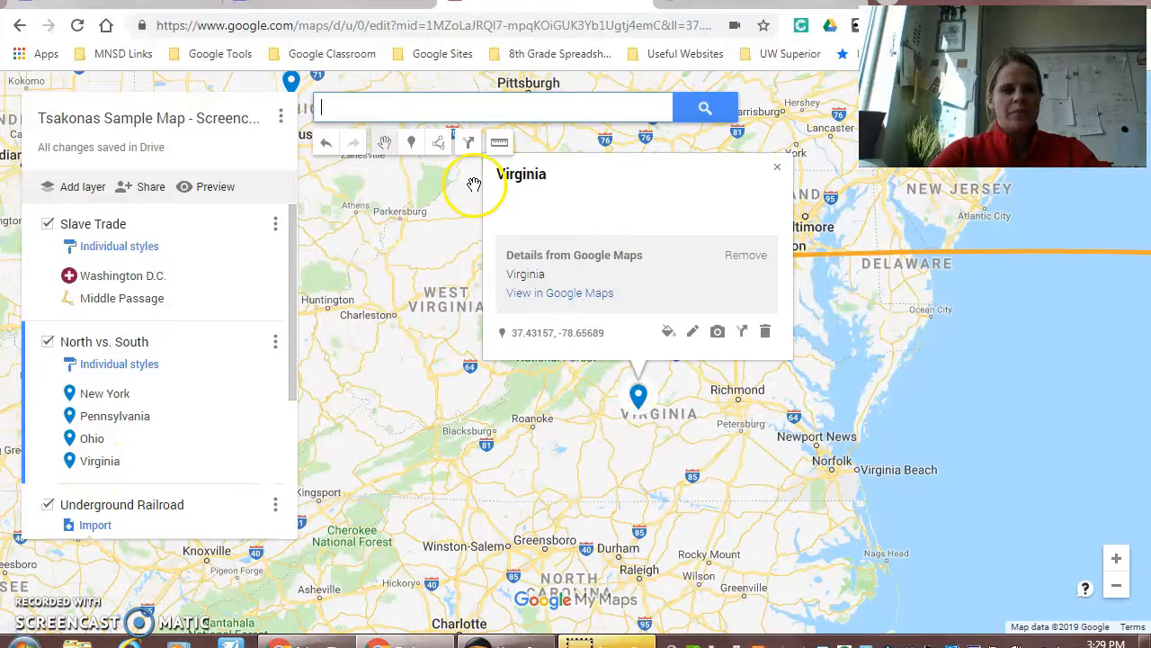
left_click(391, 115)
type("Tennessee")
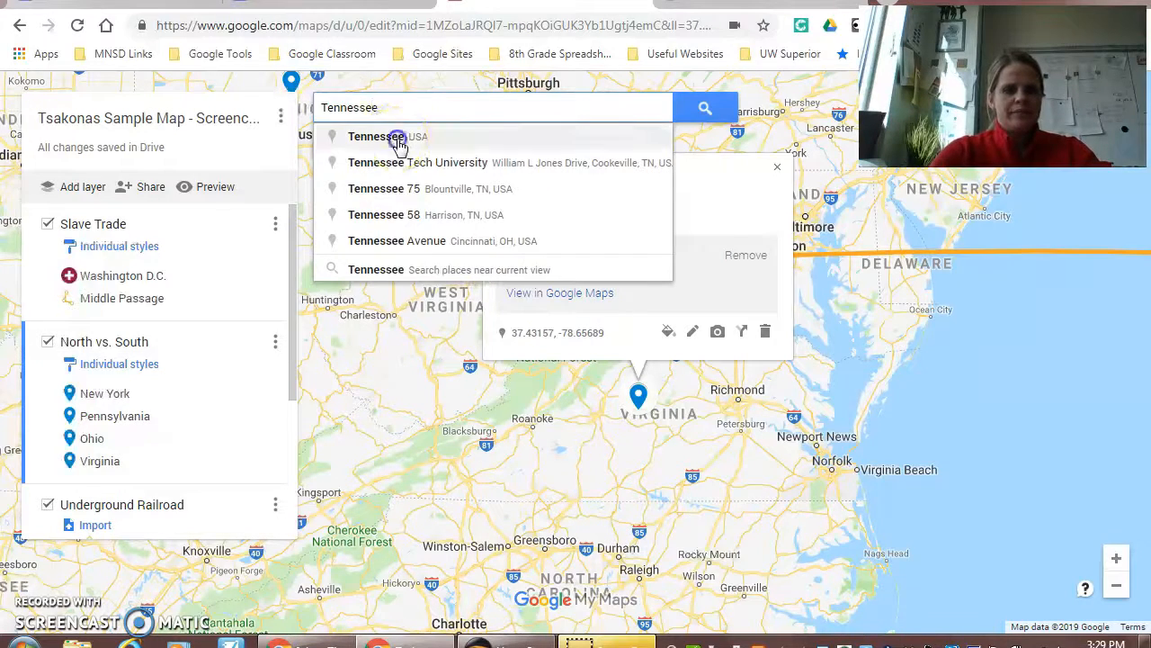
left_click(396, 136)
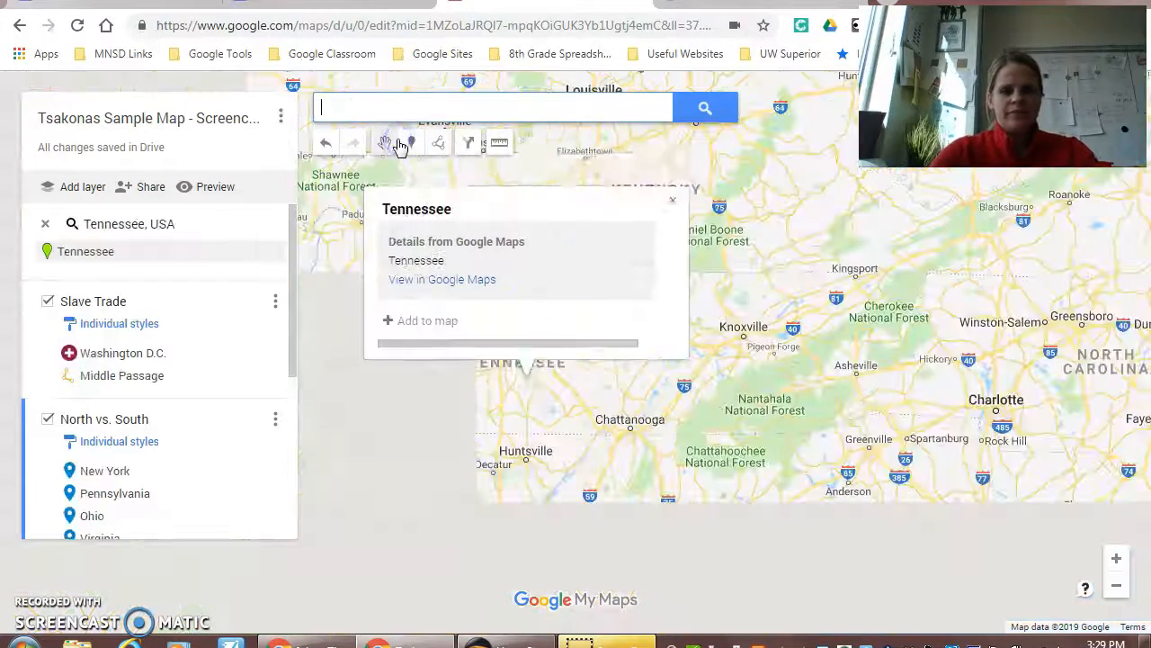
left_click(433, 287)
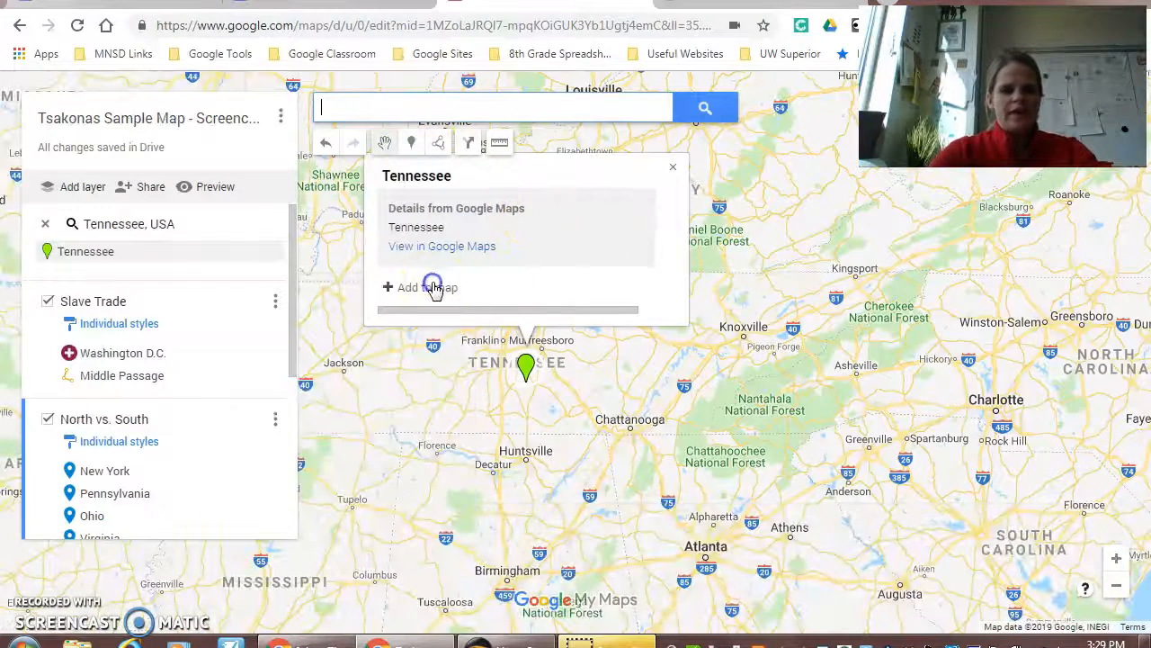
Step: Find Kentucky, USA and add it as a marker to the North vs. South layer
left_click(386, 112)
type("Kentucky")
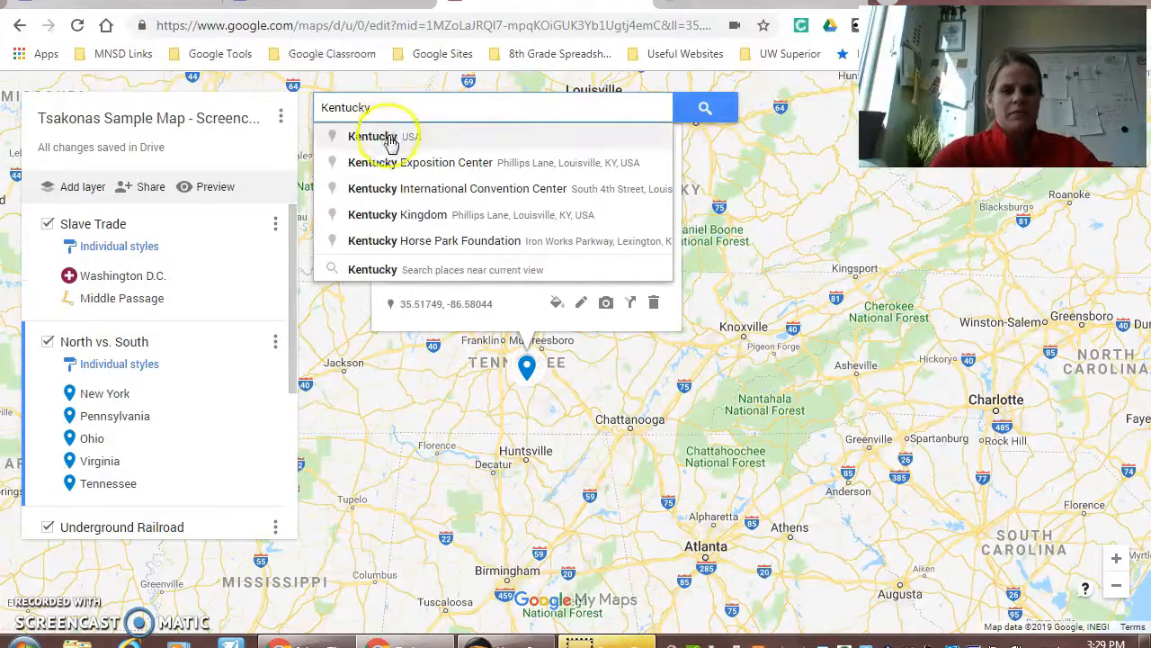
left_click(365, 136)
left_click(599, 256)
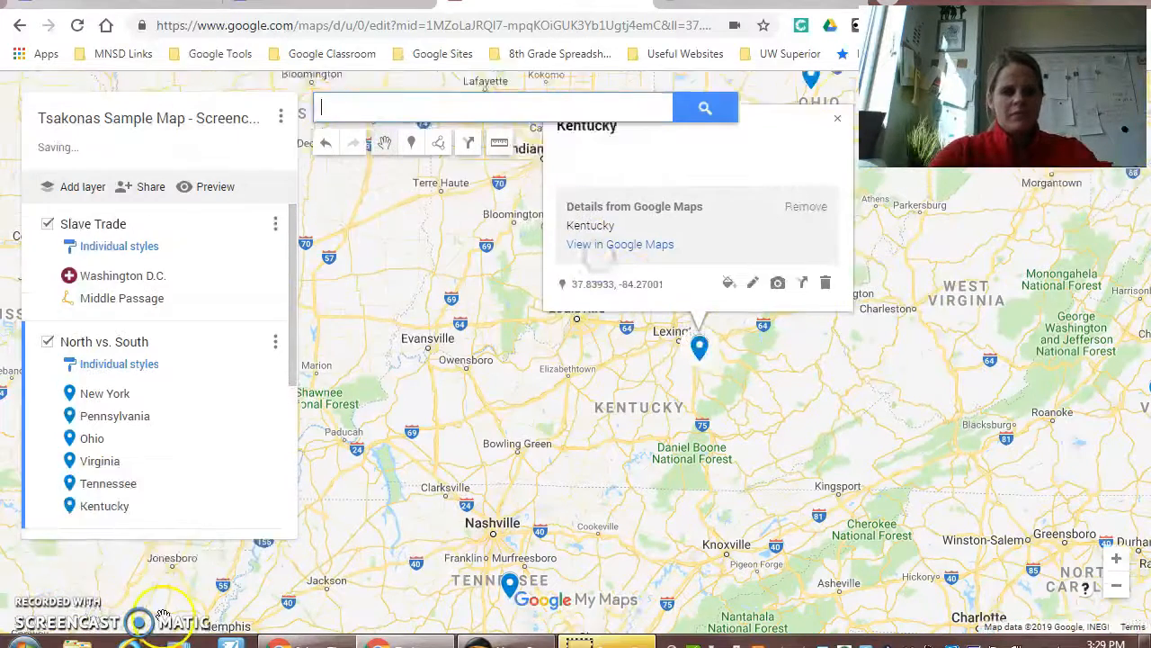
Step: Hide the Slave Trade layer so only the North vs. South markers show on the map
left_click(41, 607)
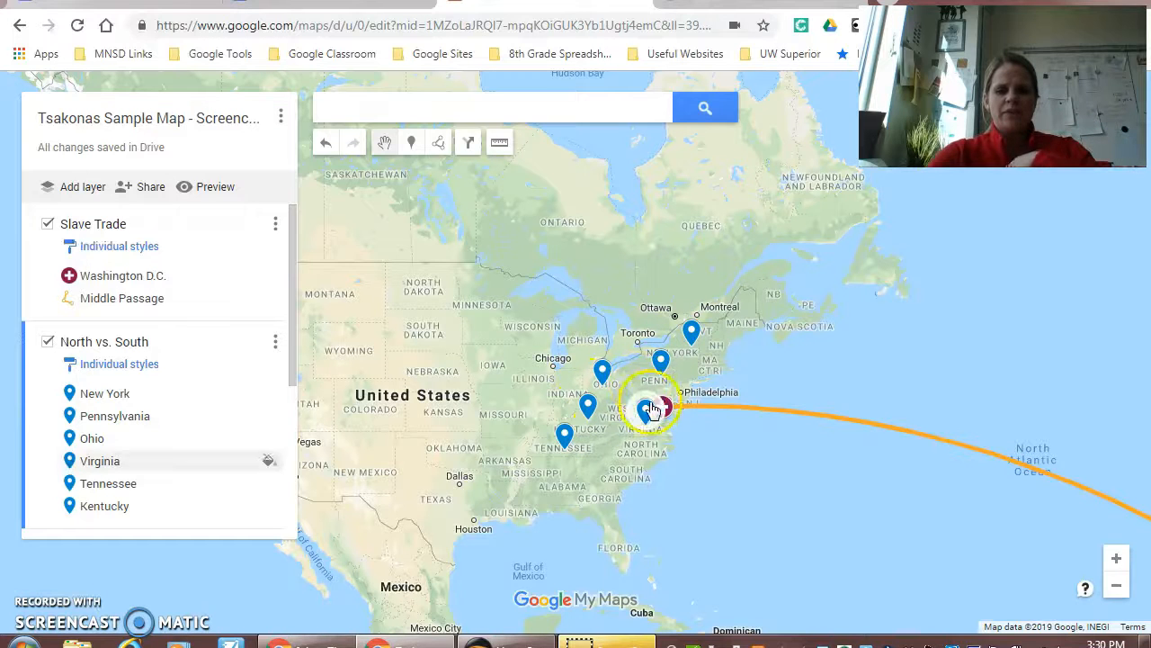
left_click(48, 225)
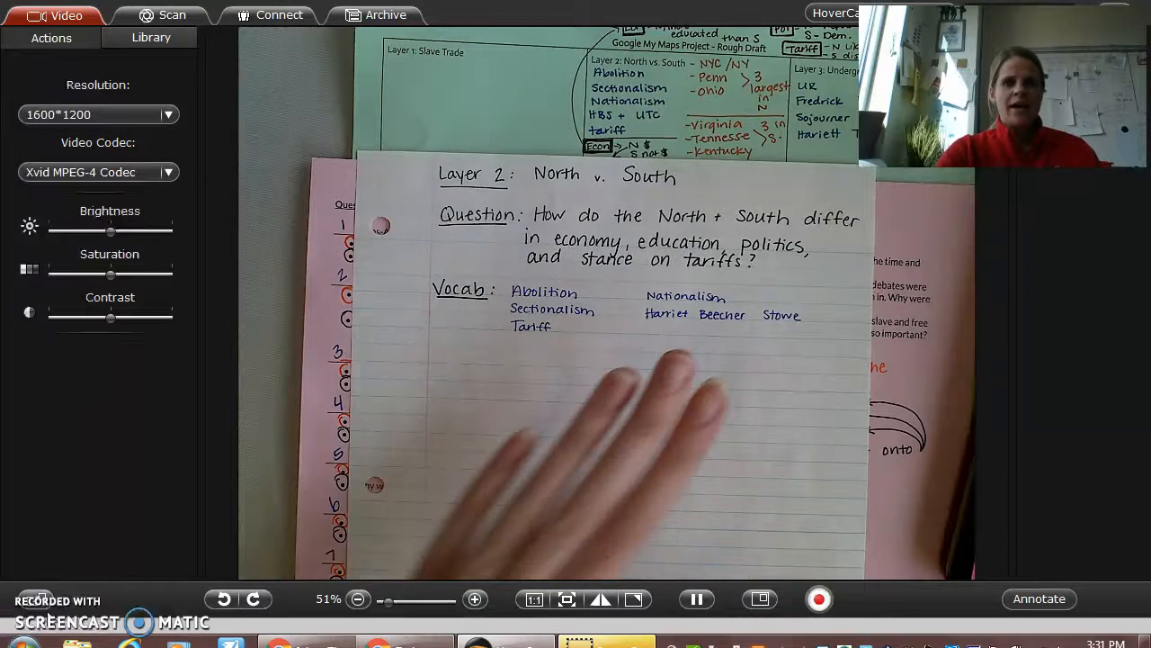
left_click(36, 608)
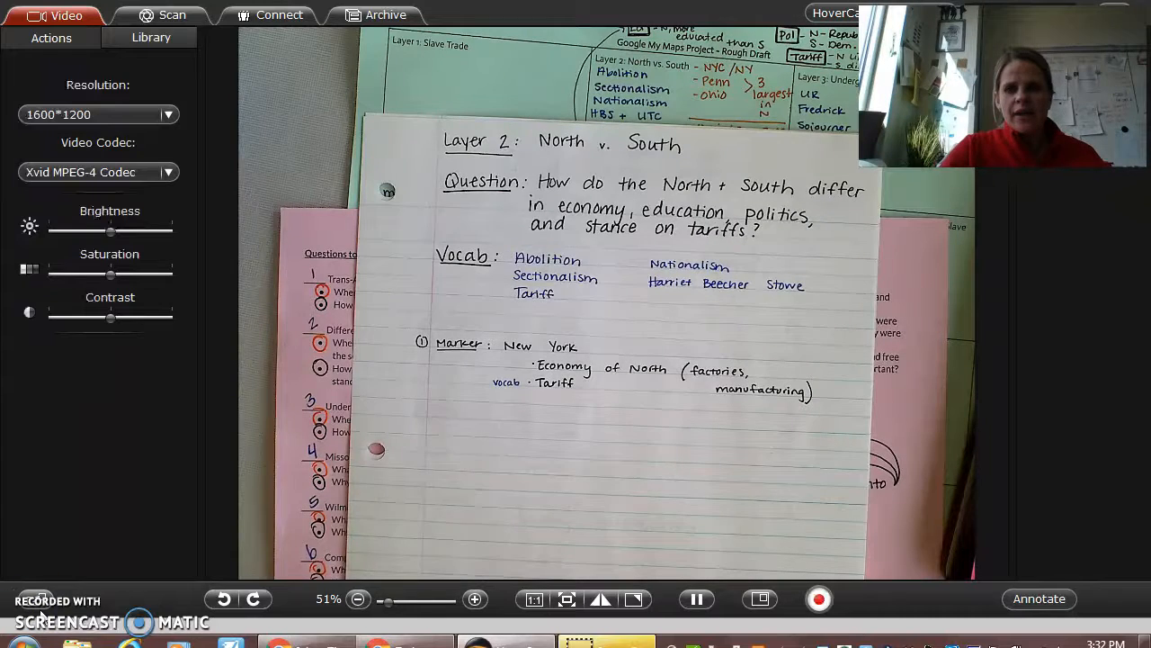
Step: Describe the New York marker with "The economy of the northern states included factories and it relied on manufacturing. The North liked tariffs, taxes on imported goods, because..."
left_click(395, 643)
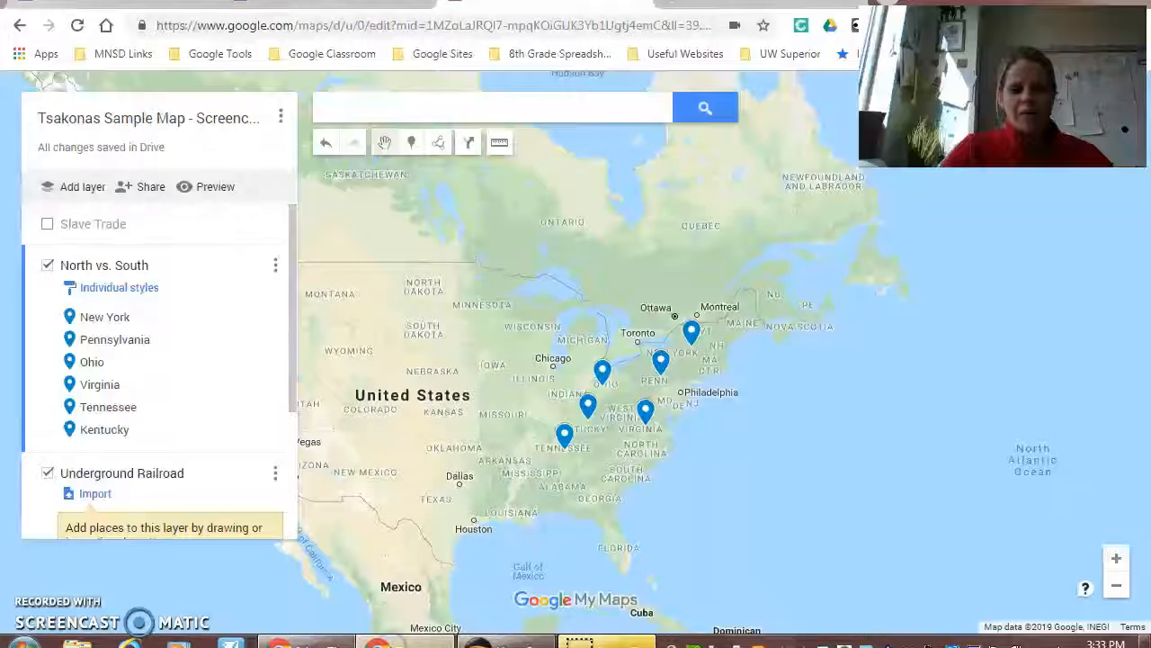
left_click(505, 642)
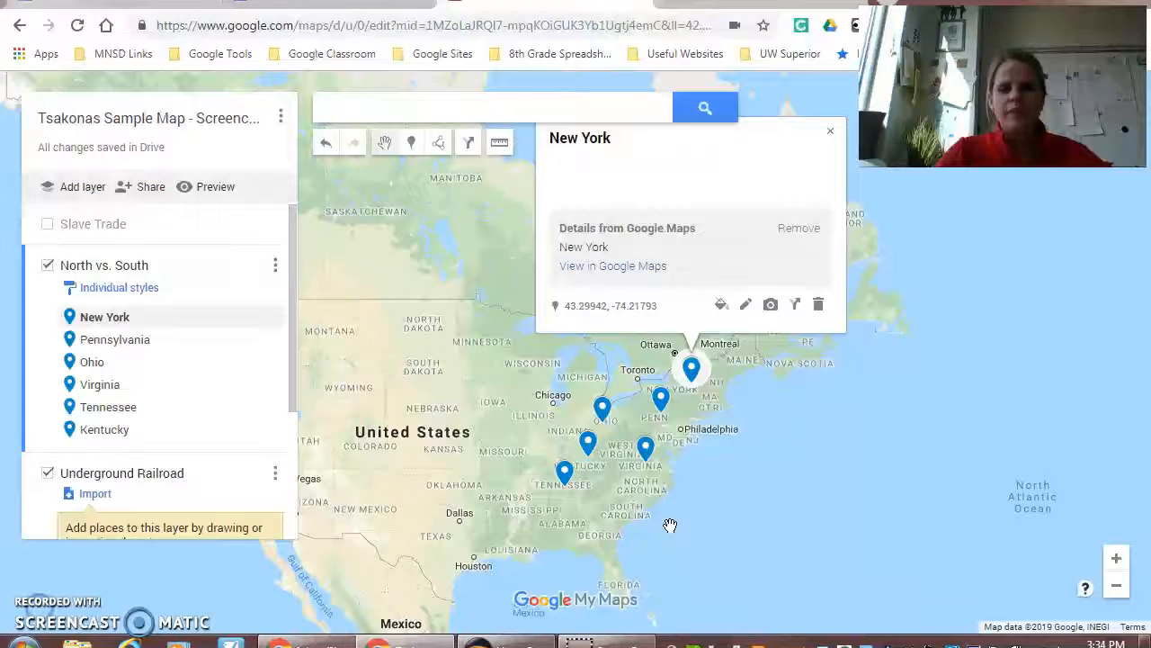
left_click(746, 310)
left_click(650, 190)
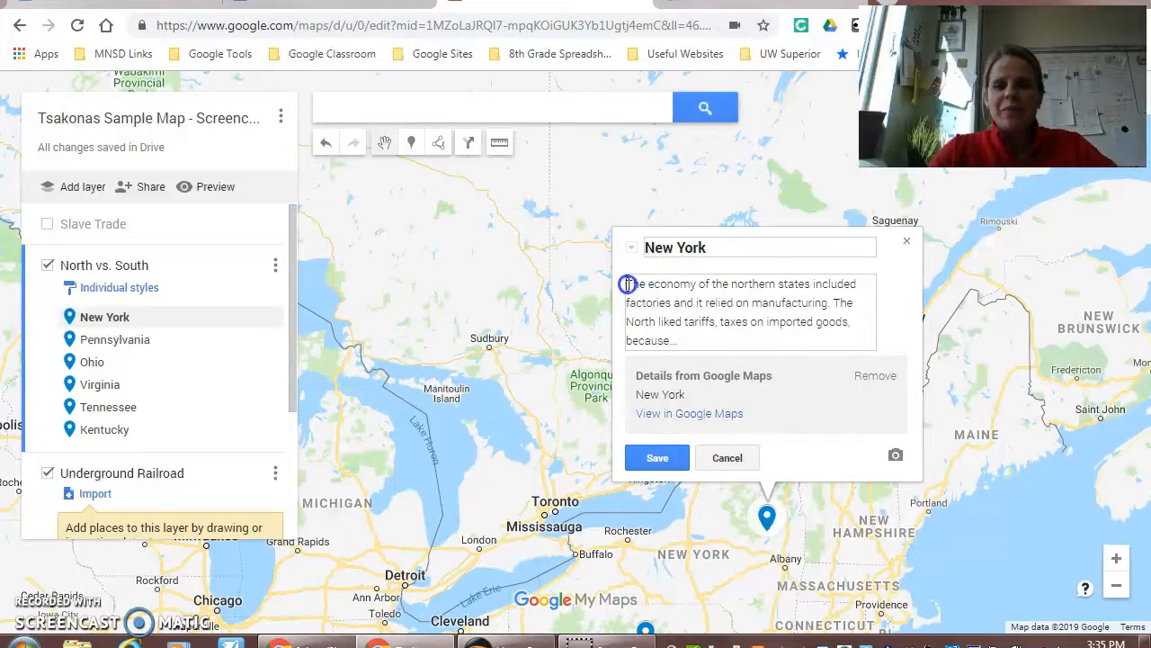
left_click_drag(633, 290, 636, 296)
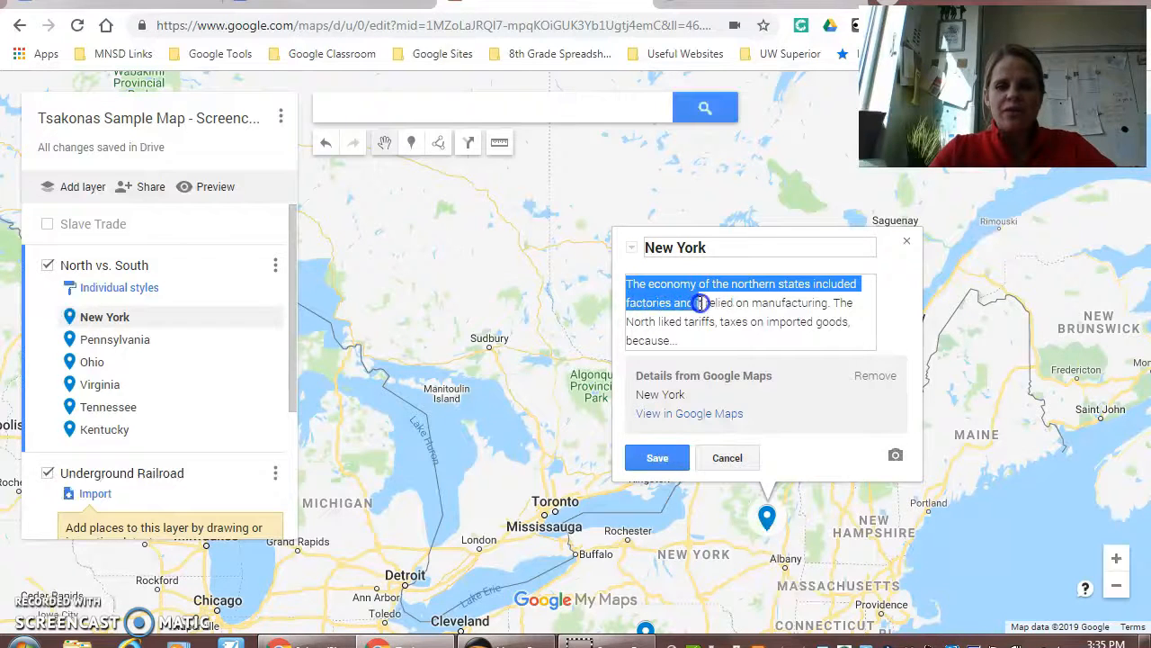
left_click_drag(747, 310, 841, 341)
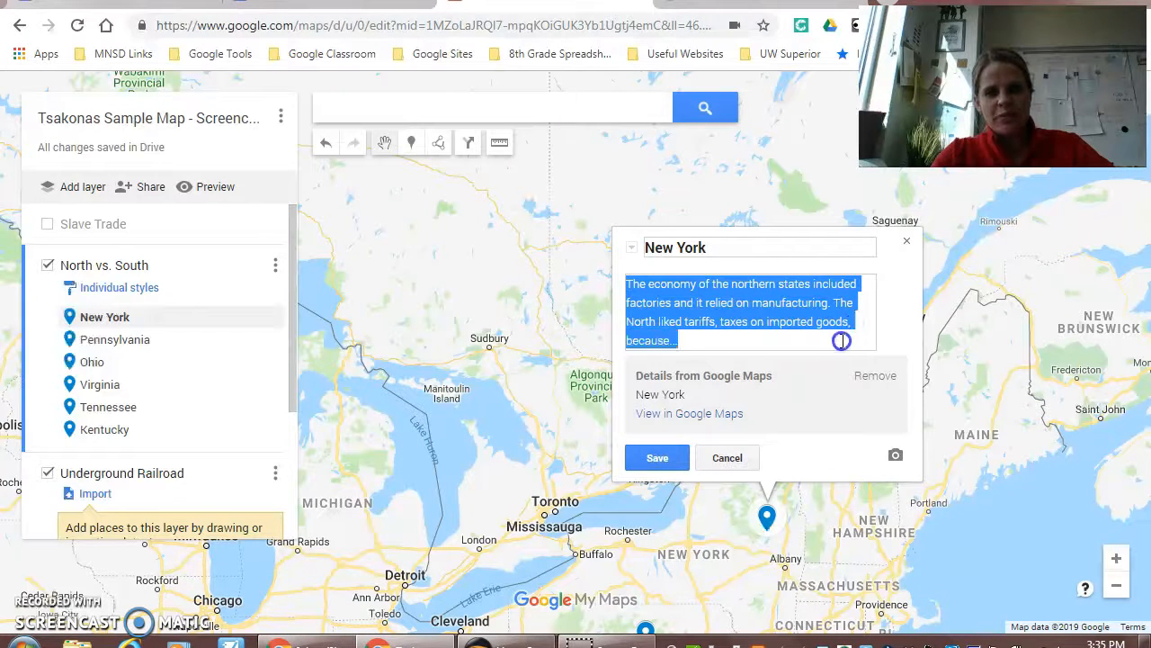
left_click(688, 339)
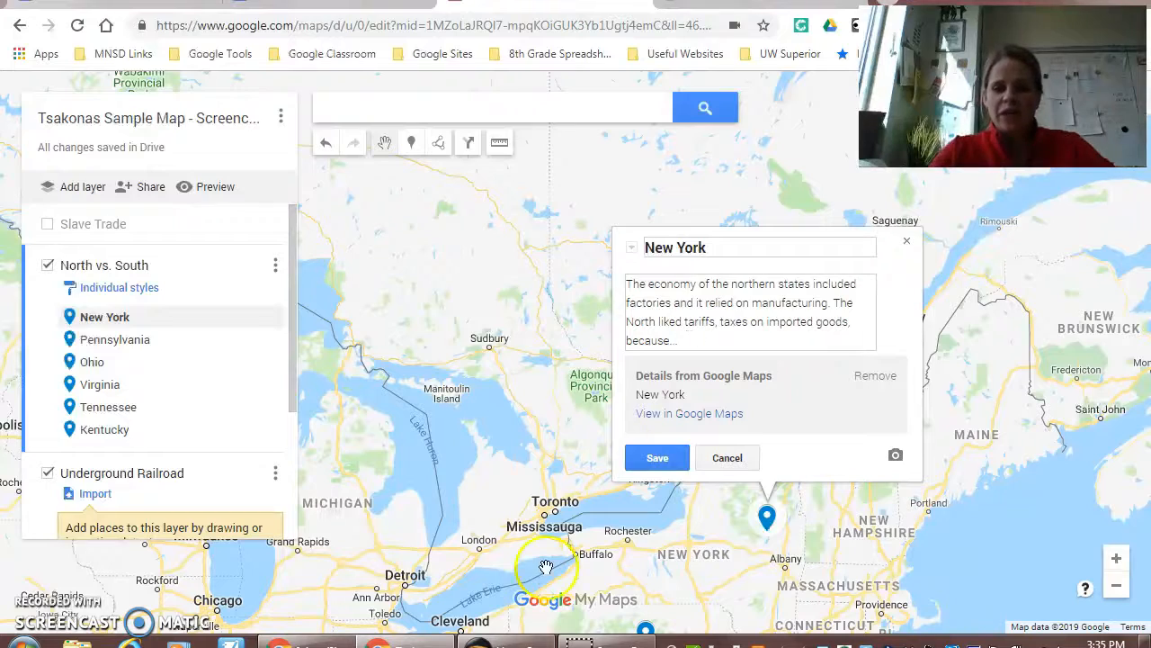
Step: Switch to the HoverCam document view to examine the handwritten Layer 2 North v. South notes and question sheet
left_click(493, 629)
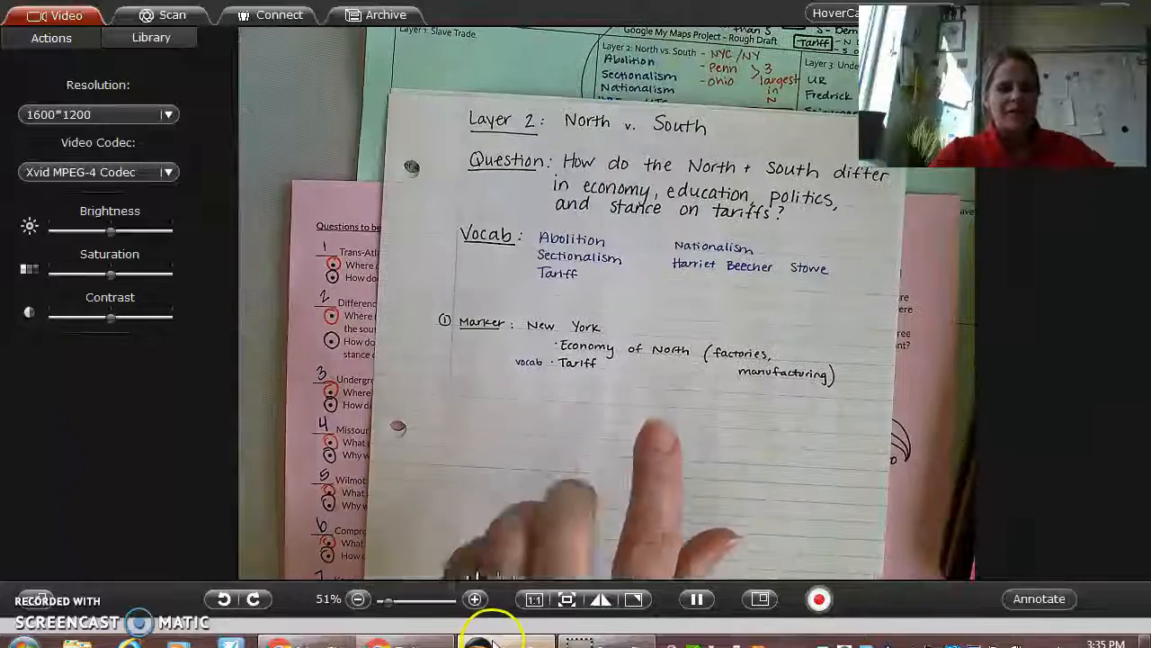
mouse_move(493, 642)
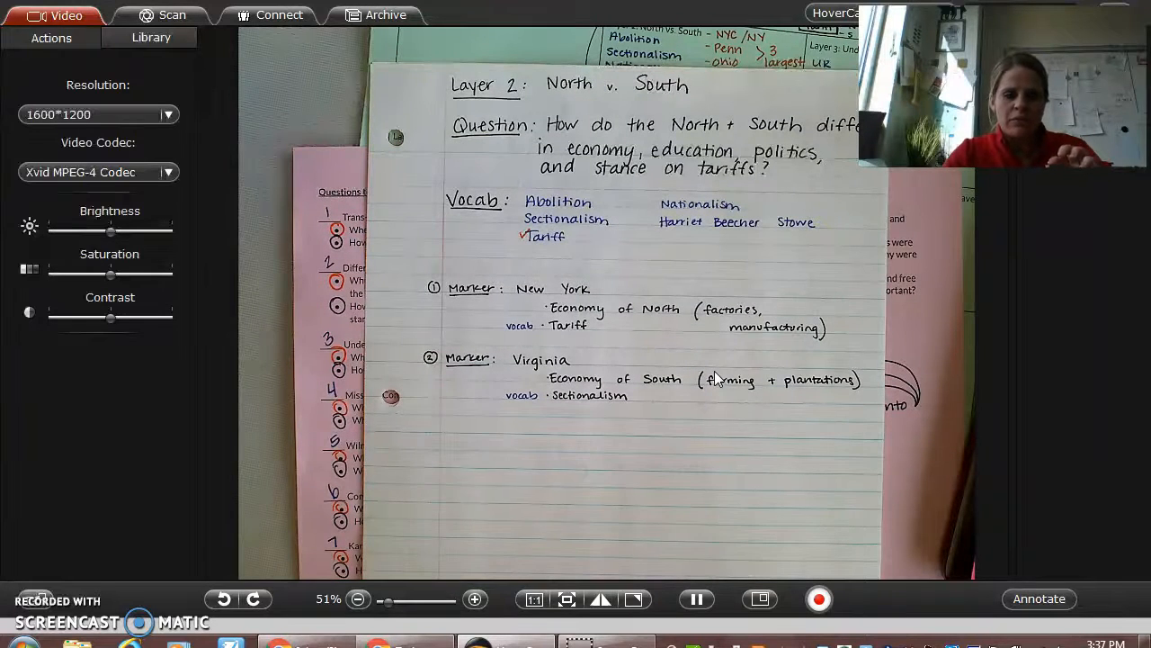
mouse_move(527, 631)
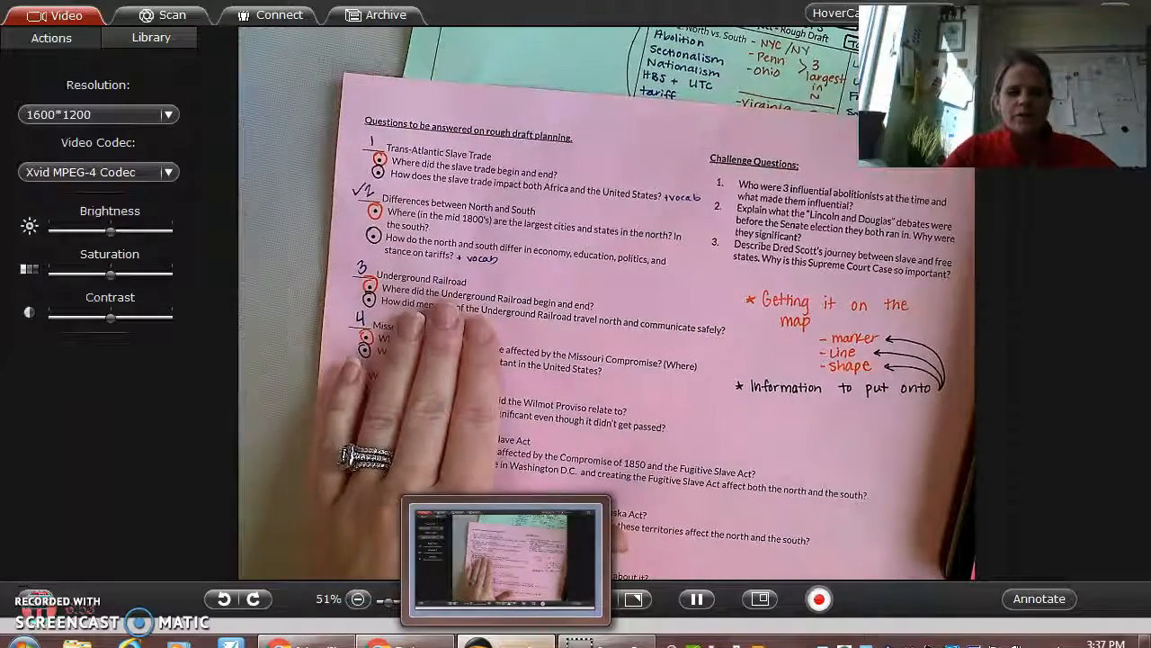
Step: Switch to My Maps and look over the Underground Railroad and Missouri Compromise layers
left_click(406, 643)
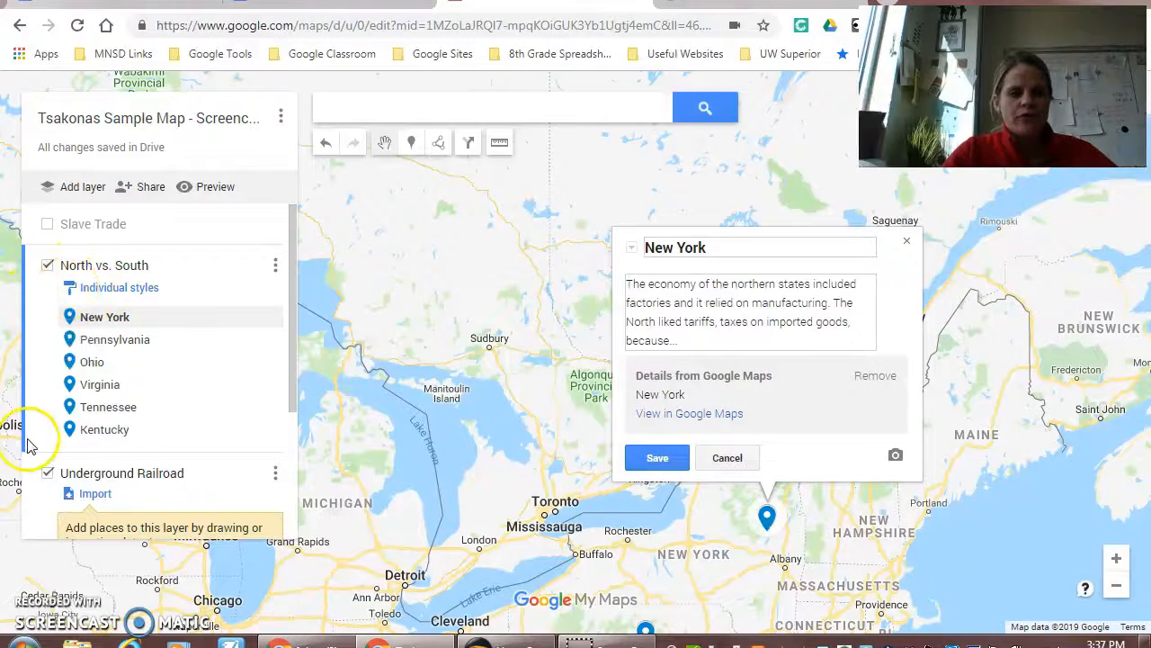
scroll(98, 432, "down", 3)
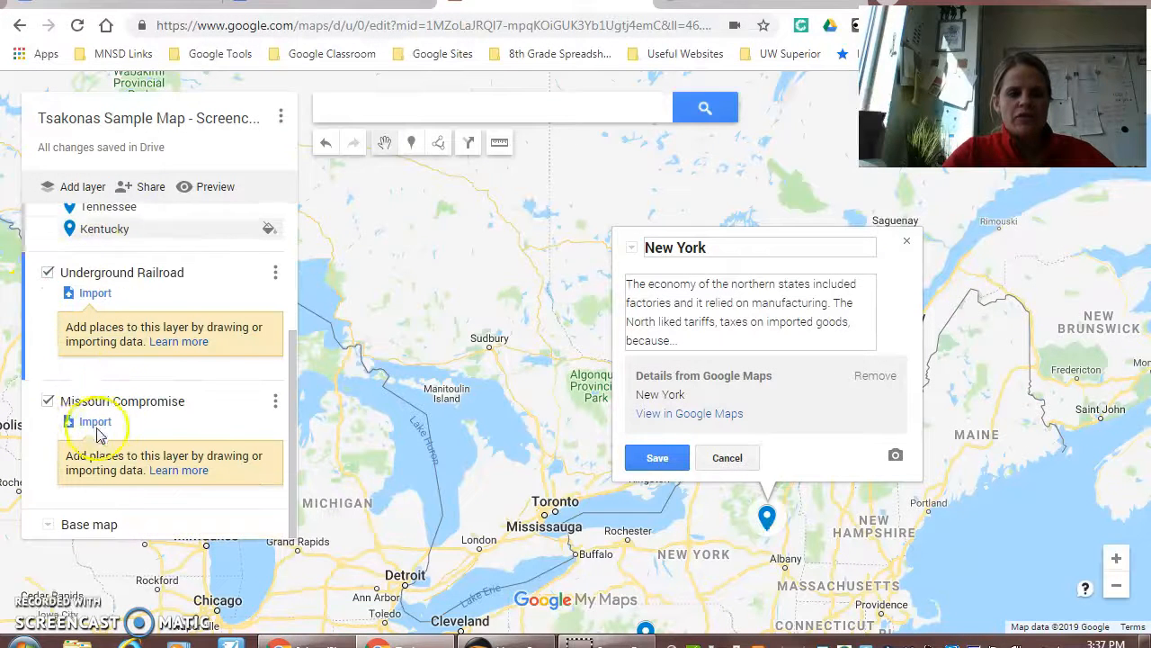
left_click(532, 644)
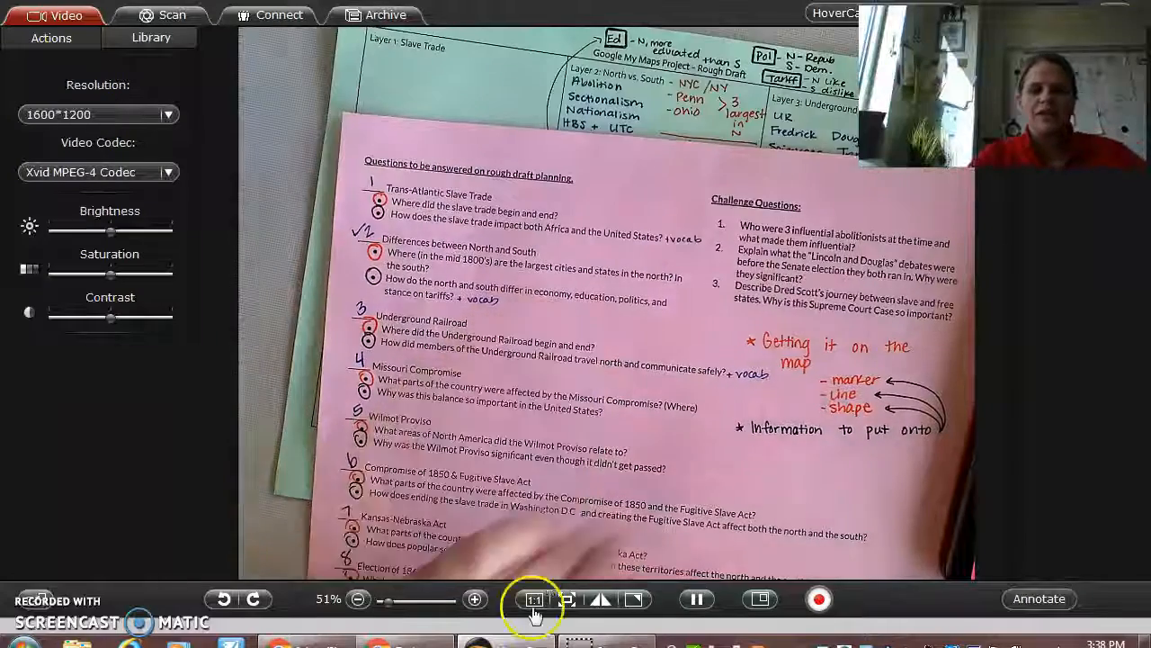
Step: Save the New York marker's description in My Maps and return to the HoverCam document view
left_click(408, 643)
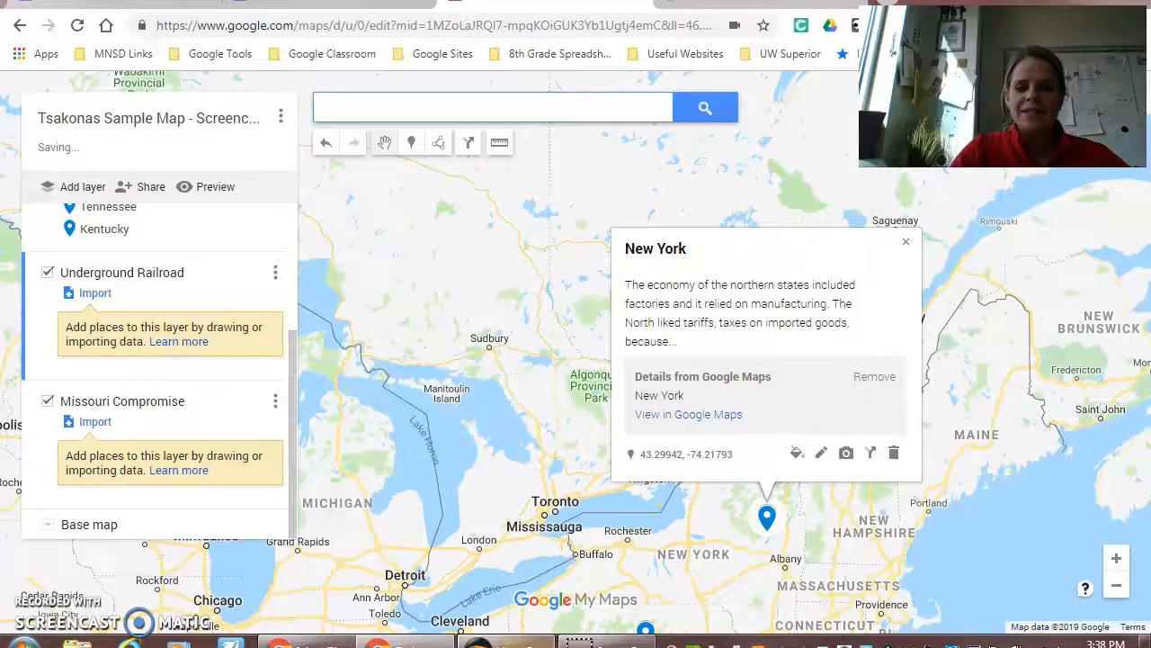
left_click(498, 643)
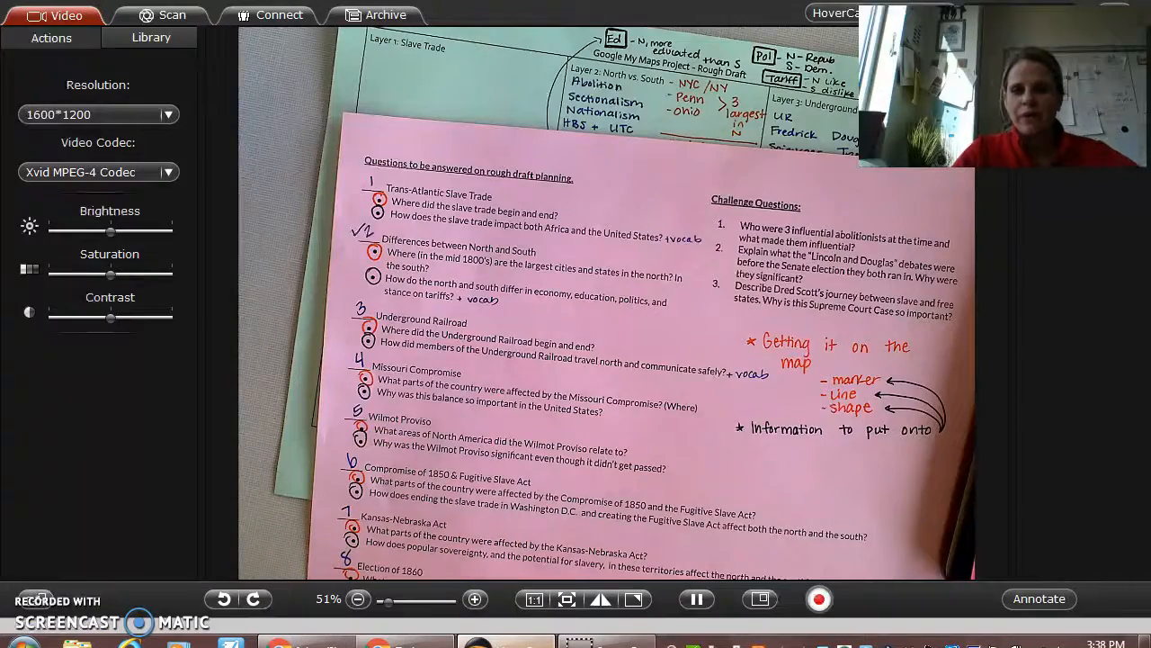